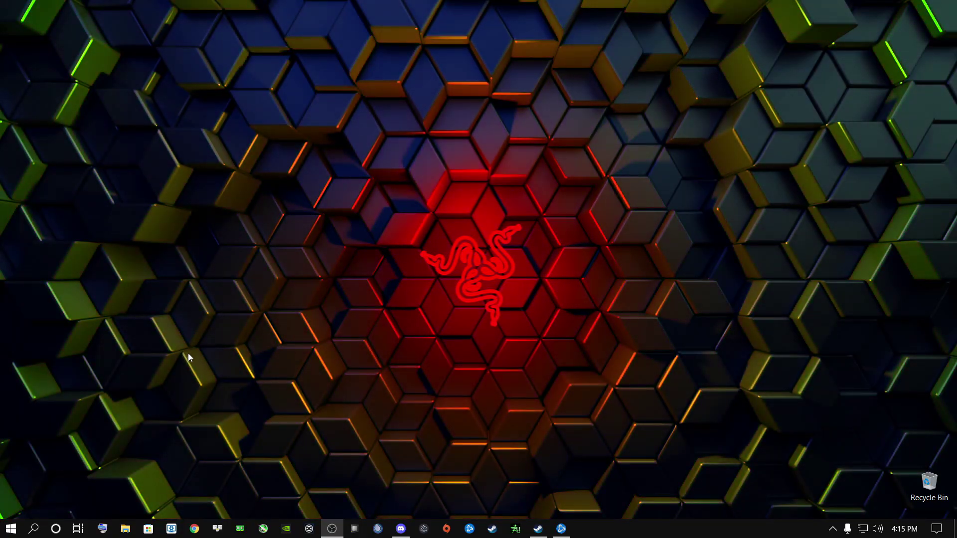
Check for Windows updates on the Windows Update page, and close Settings.
{"action": "left_click", "coordinate": [12, 524]}
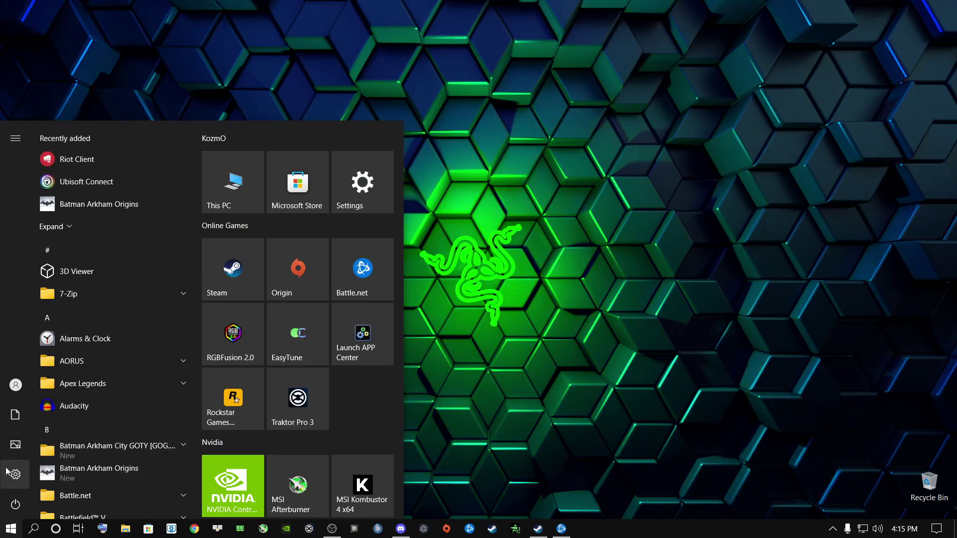
{"action": "left_click", "coordinate": [7, 477]}
{"action": "left_click", "coordinate": [466, 286]}
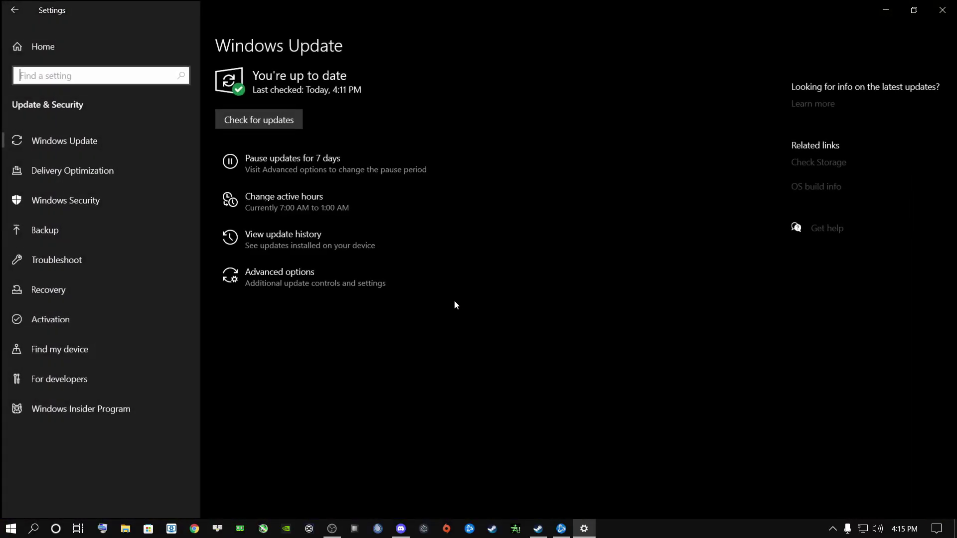
{"action": "left_click", "coordinate": [276, 122]}
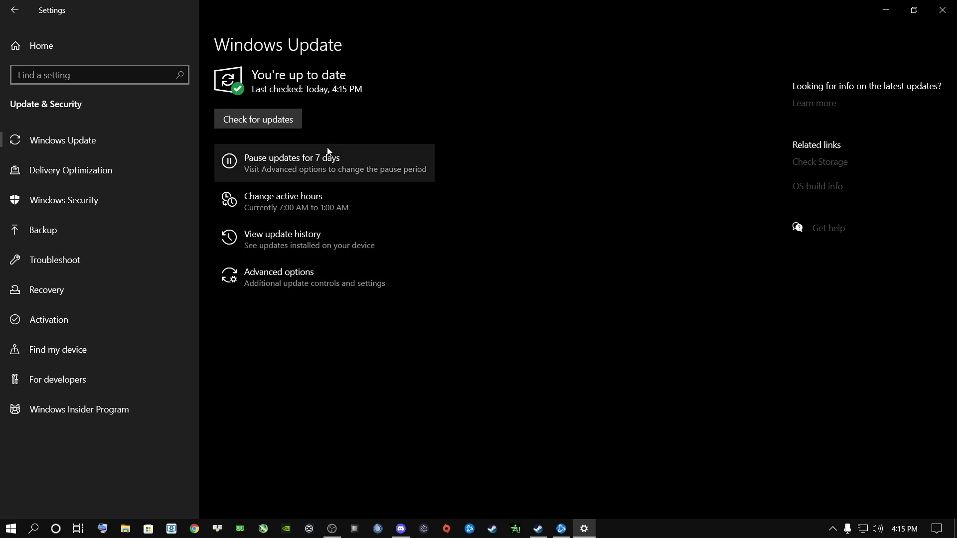
{"action": "left_click", "coordinate": [931, 5]}
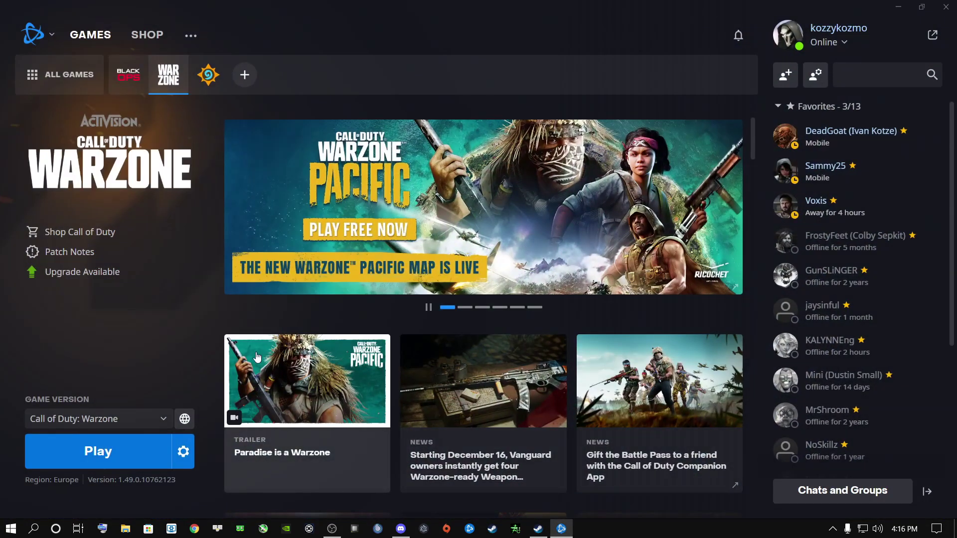
Show the Call of Duty: Warzone installation in Explorer and find the Modern Warfare executables in its Call of Duty Modern Warfare folder.
{"action": "left_click", "coordinate": [183, 451]}
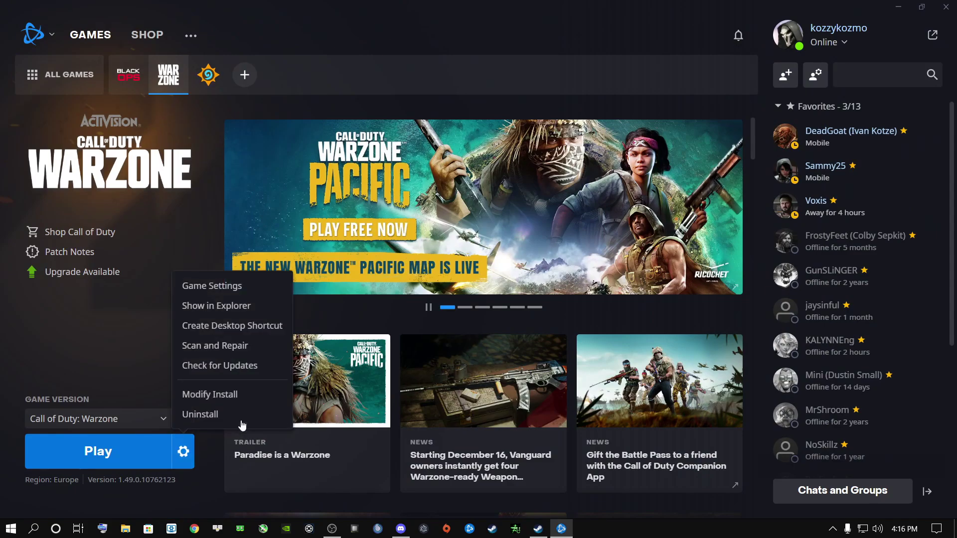
{"action": "left_click", "coordinate": [222, 307]}
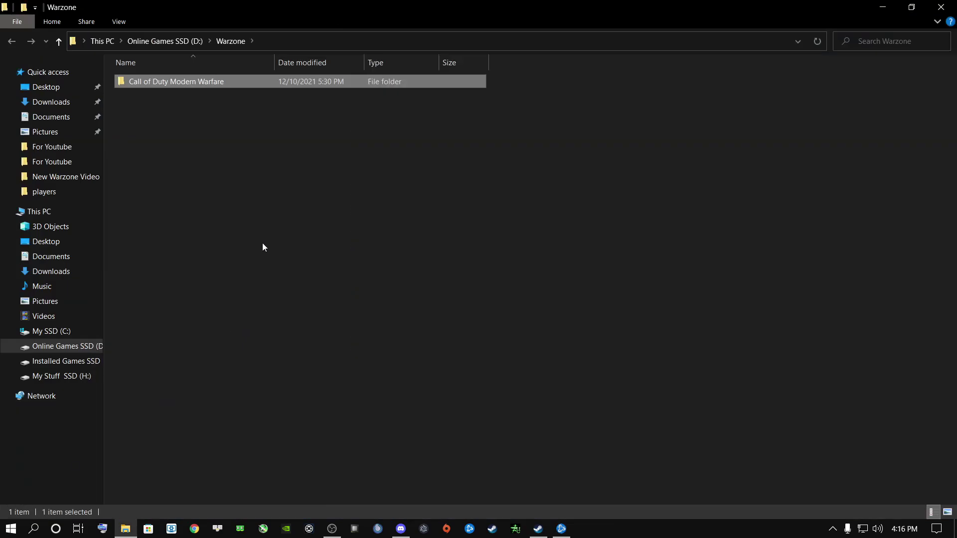
{"action": "double_click", "coordinate": [176, 84]}
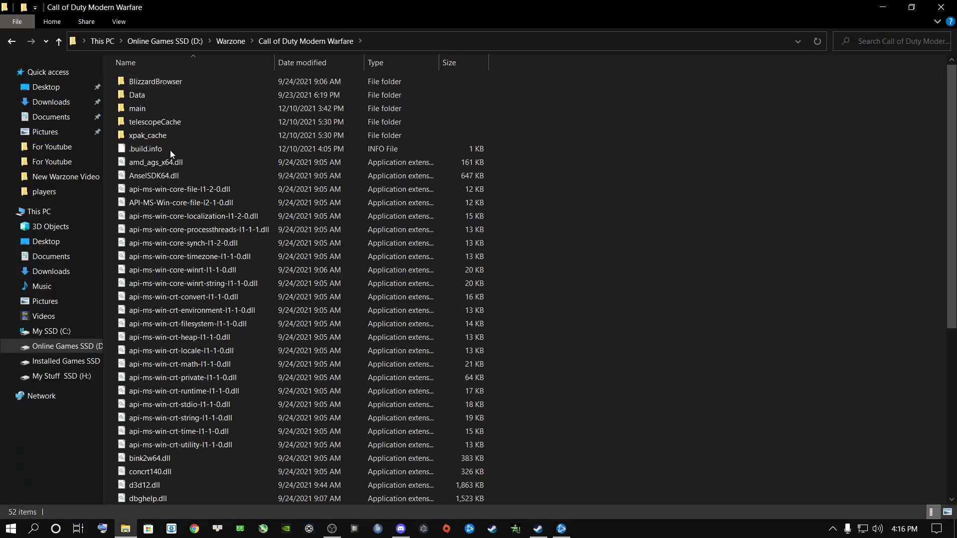
{"action": "scroll", "coordinate": [189, 250], "scroll_direction": "down", "scroll_amount": 7}
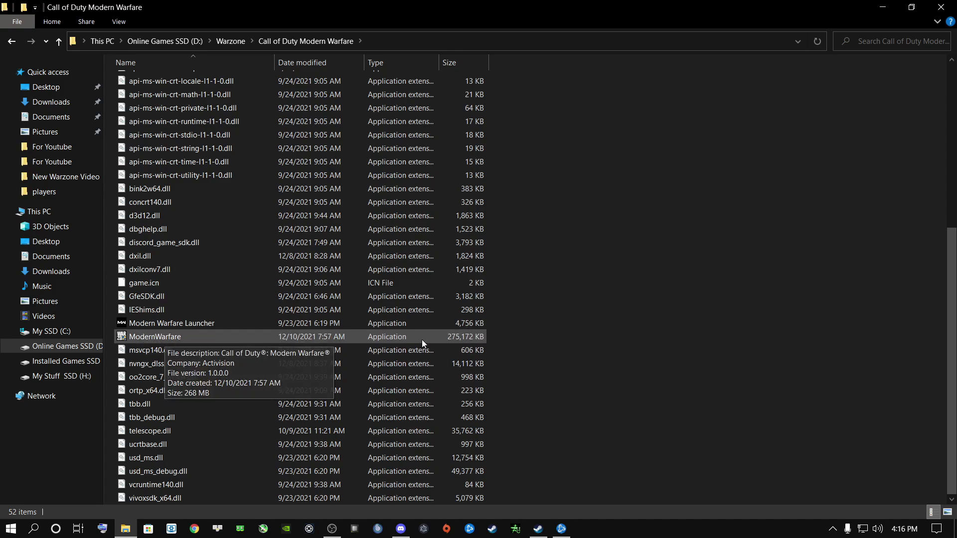
Confirm Modern Warfare Launcher's compatibility settings for all users with fullscreen optimizations disabled and the program run as an administrator.
{"action": "right_click", "coordinate": [159, 324]}
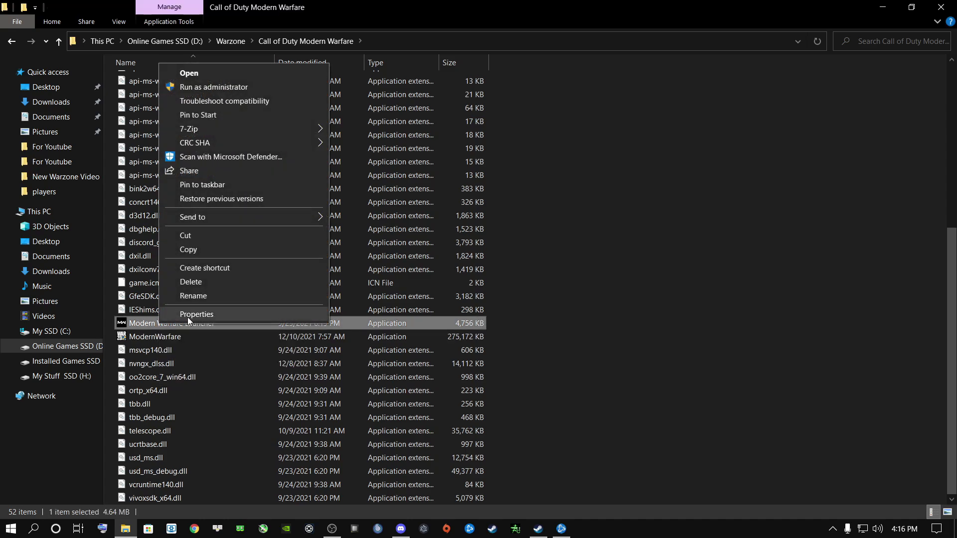
{"action": "left_click", "coordinate": [187, 315]}
{"action": "left_click", "coordinate": [299, 221]}
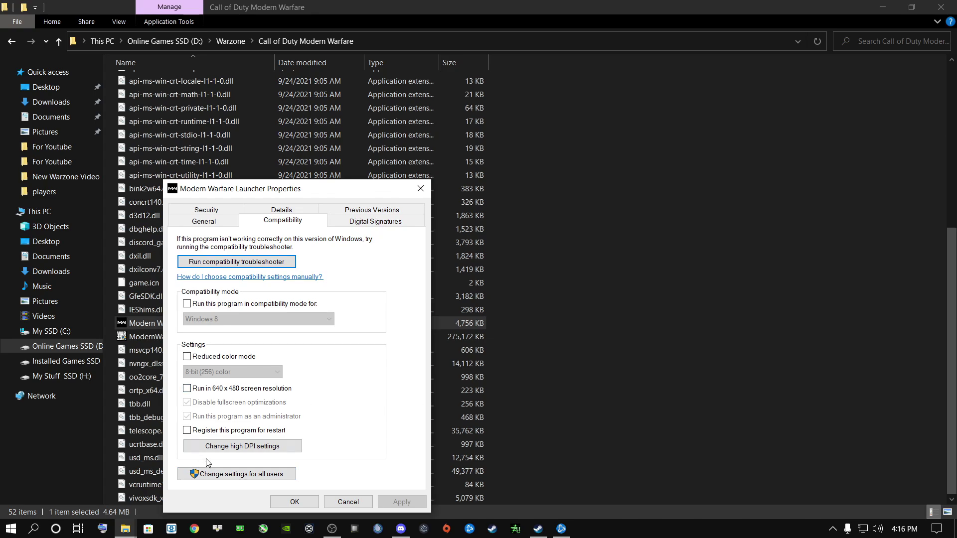
{"action": "left_click", "coordinate": [230, 475]}
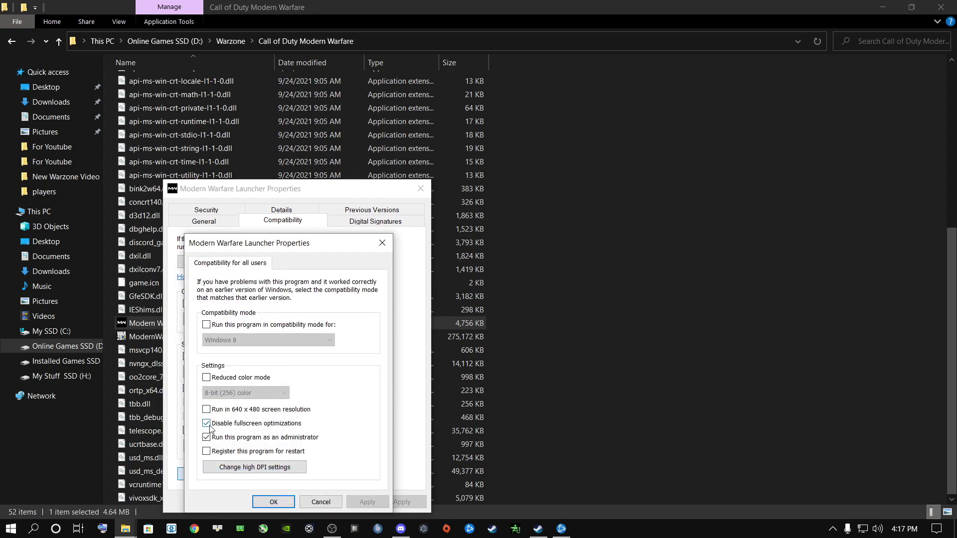
{"action": "left_click", "coordinate": [273, 502]}
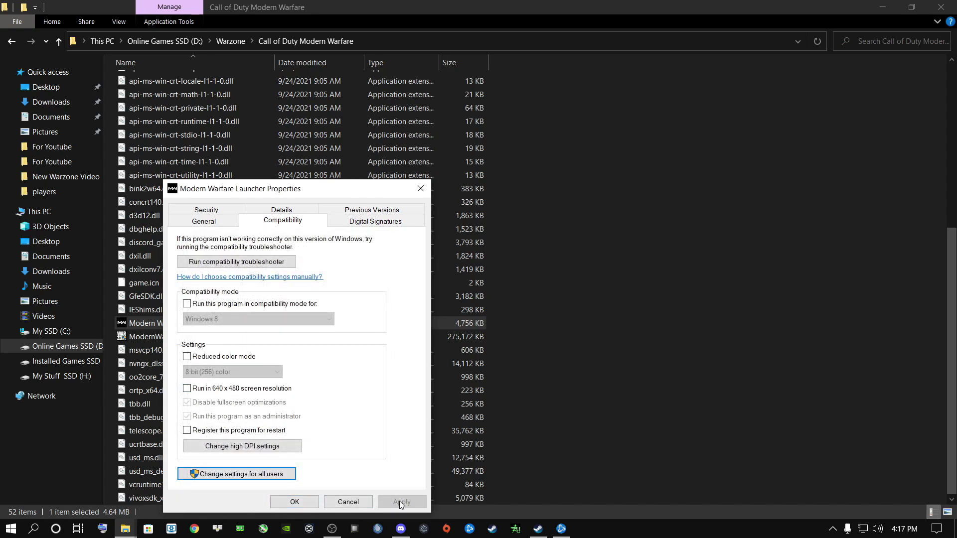
{"action": "left_click", "coordinate": [287, 503]}
Confirm the same all-users compatibility settings for the ModernWarfare application, with fullscreen optimizations disabled and administrator rights on, and clear the open windows away.
{"action": "right_click", "coordinate": [166, 338]}
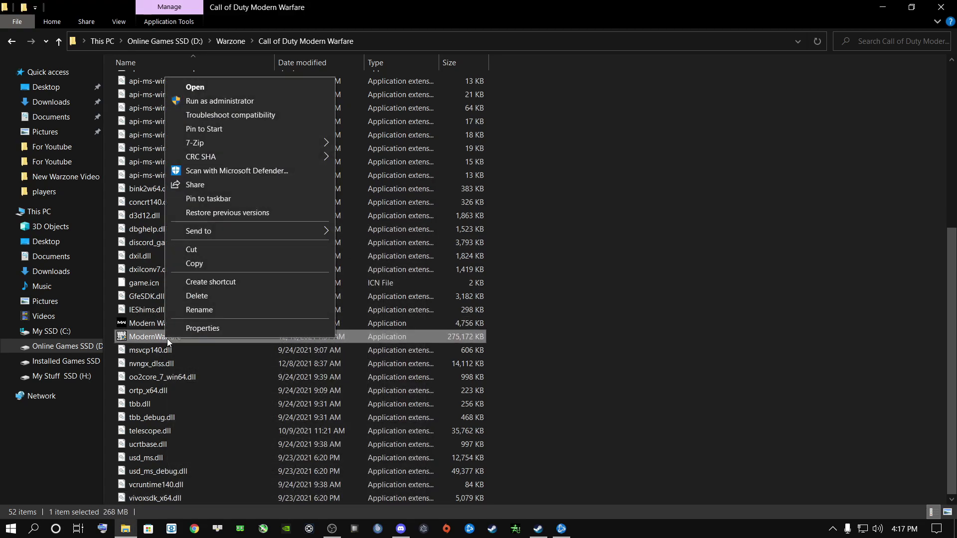
{"action": "left_click", "coordinate": [194, 327]}
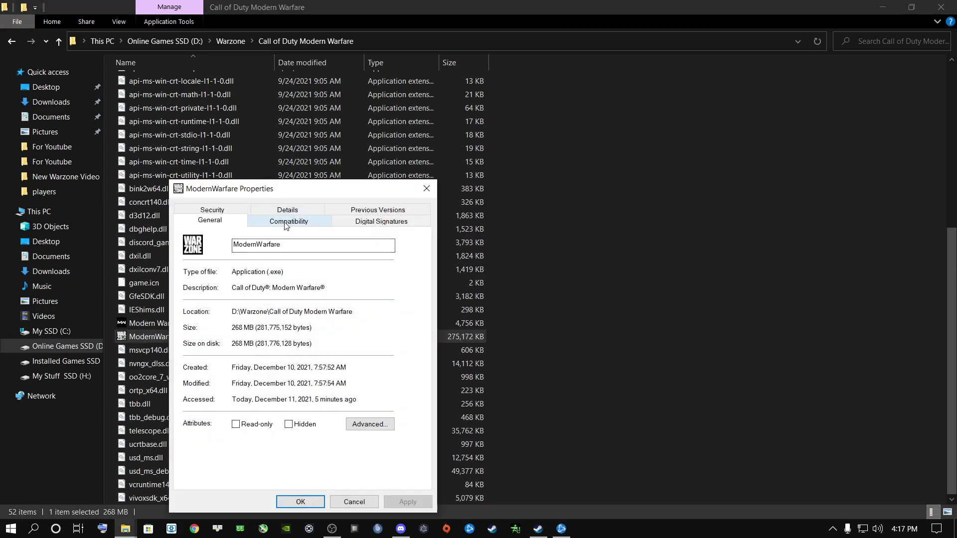
{"action": "left_click", "coordinate": [289, 221]}
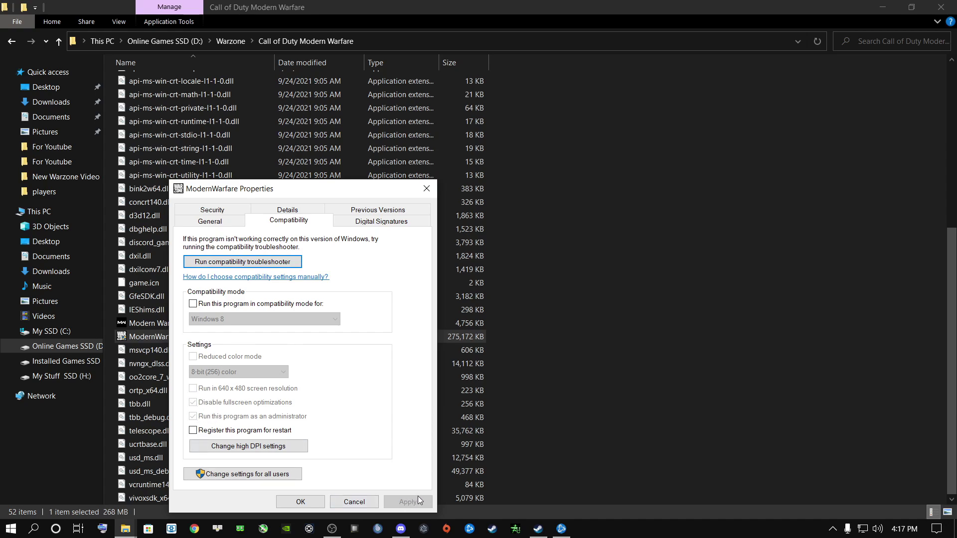
{"action": "left_click", "coordinate": [215, 476]}
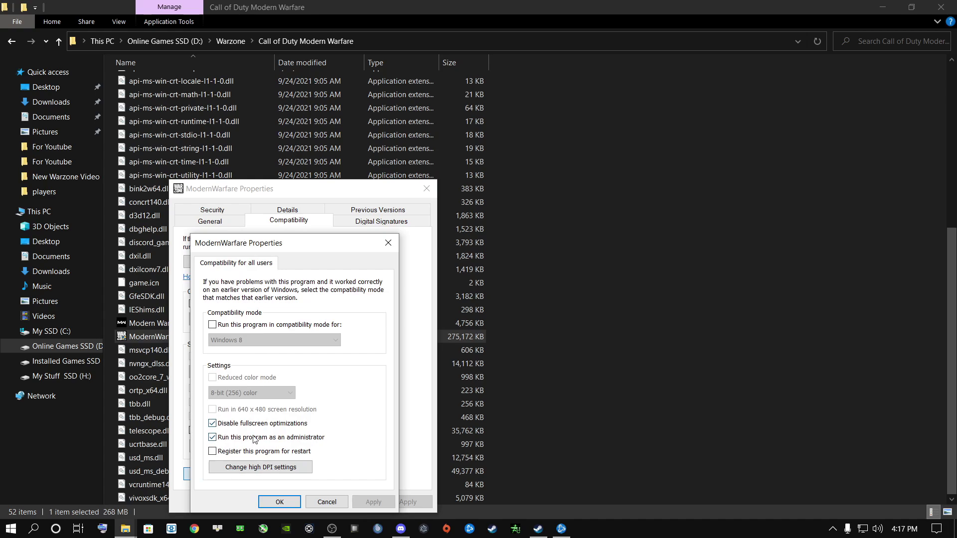
{"action": "left_click", "coordinate": [278, 502]}
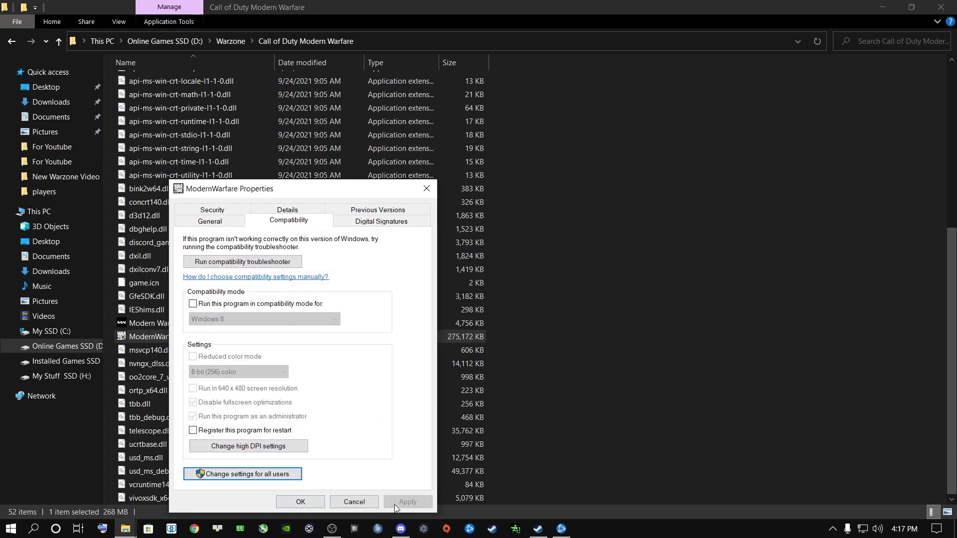
{"action": "left_click", "coordinate": [307, 500]}
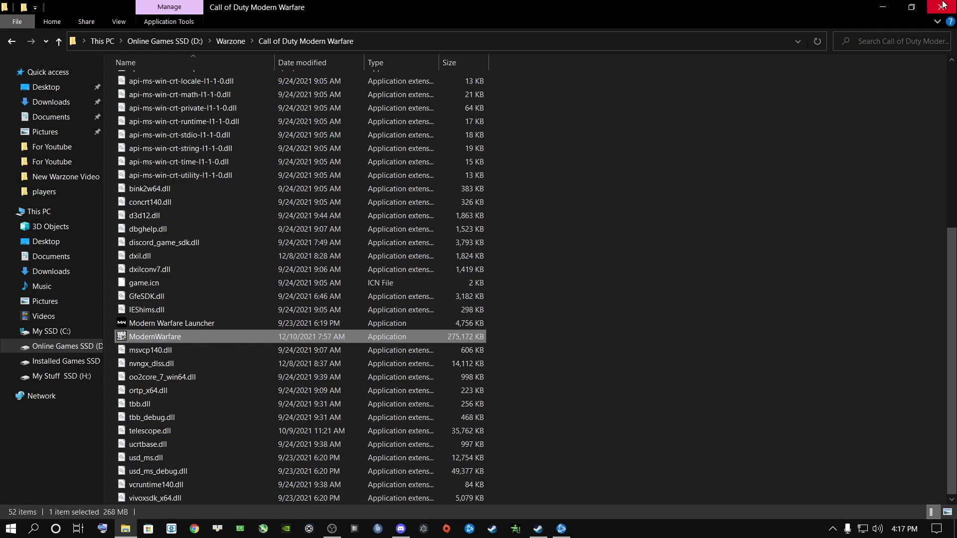
{"action": "left_click", "coordinate": [942, 6]}
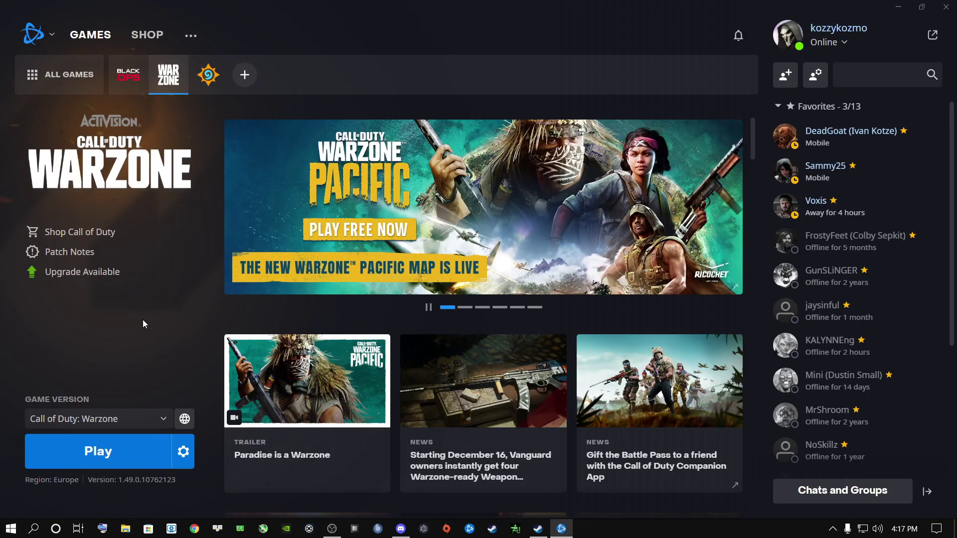
{"action": "left_click", "coordinate": [906, 8]}
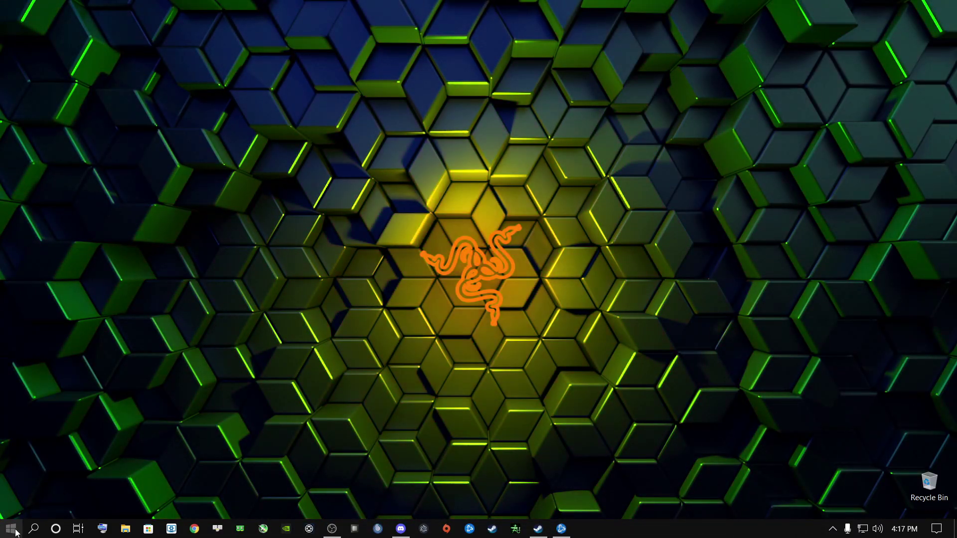
{"action": "left_click", "coordinate": [11, 528]}
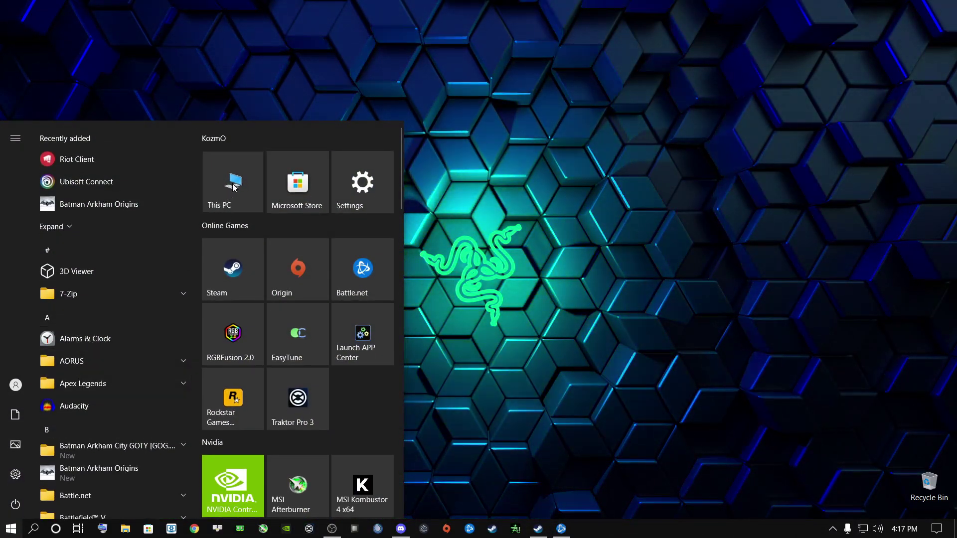
{"action": "left_click", "coordinate": [232, 187]}
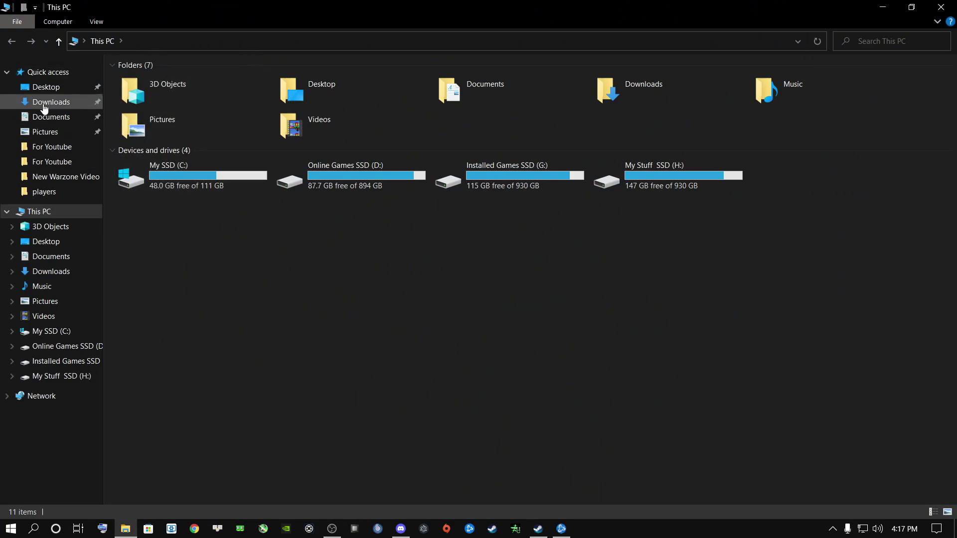
{"action": "key", "text": "super+d"}
Find This PC through Windows search and open the Call of Duty Modern Warfare folder in Documents.
{"action": "left_click", "coordinate": [33, 529]}
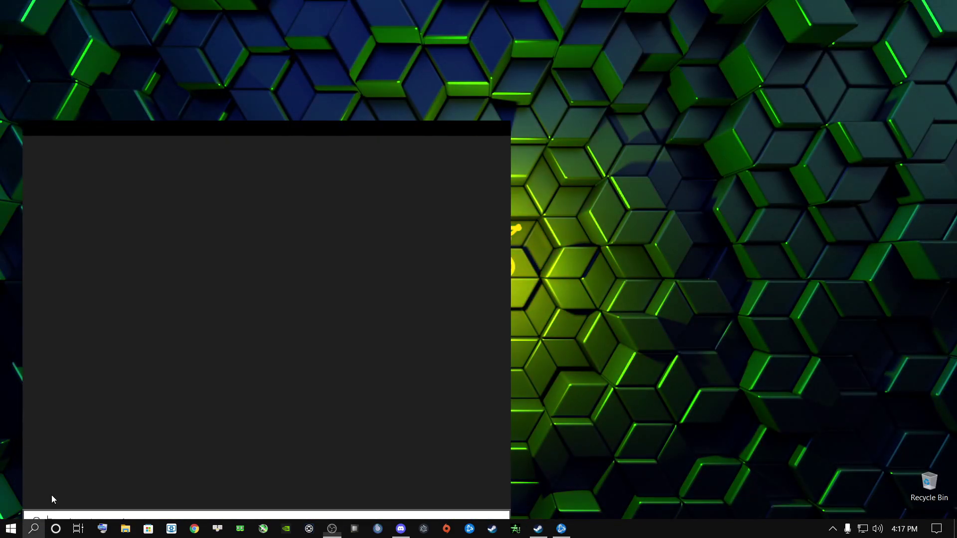
{"action": "type", "text": "pc"}
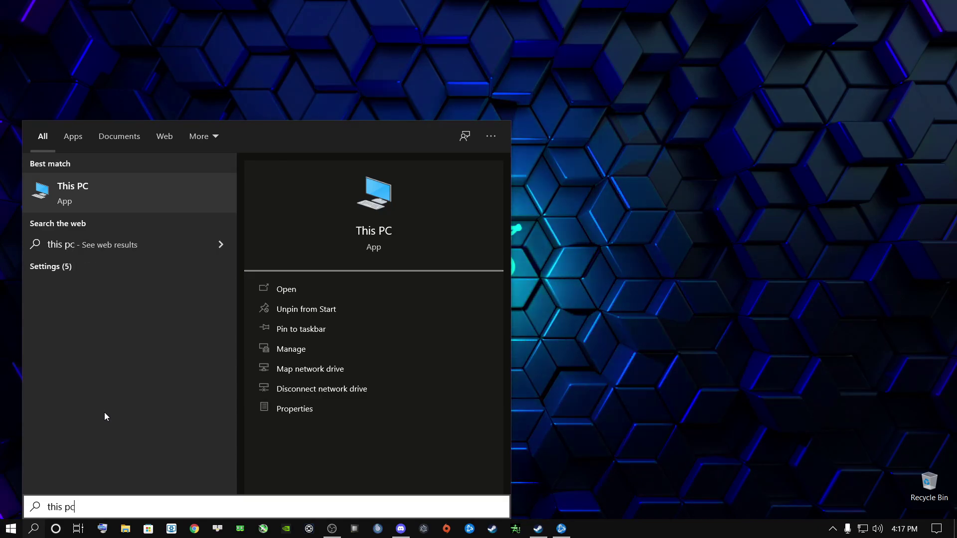
{"action": "key", "text": "Return"}
{"action": "left_click", "coordinate": [50, 117]}
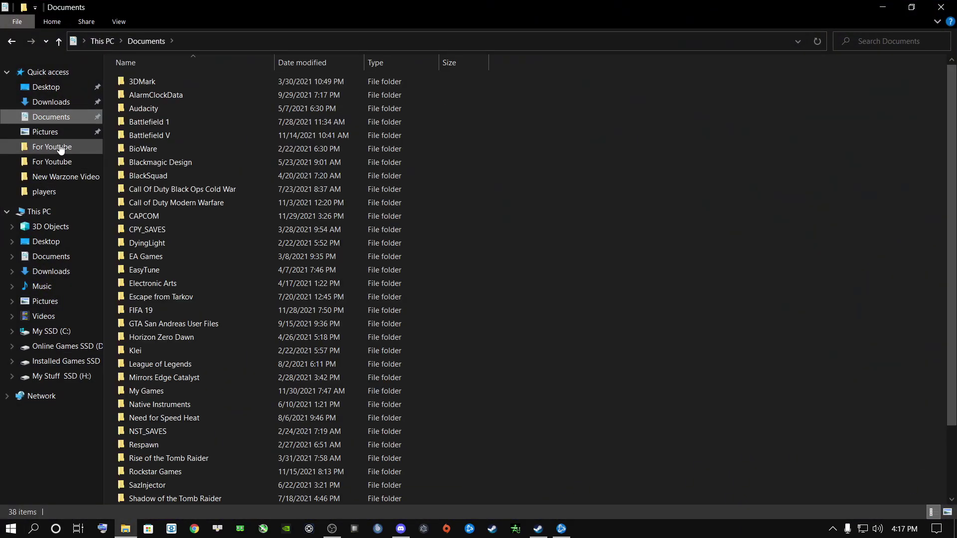
{"action": "double_click", "coordinate": [168, 205]}
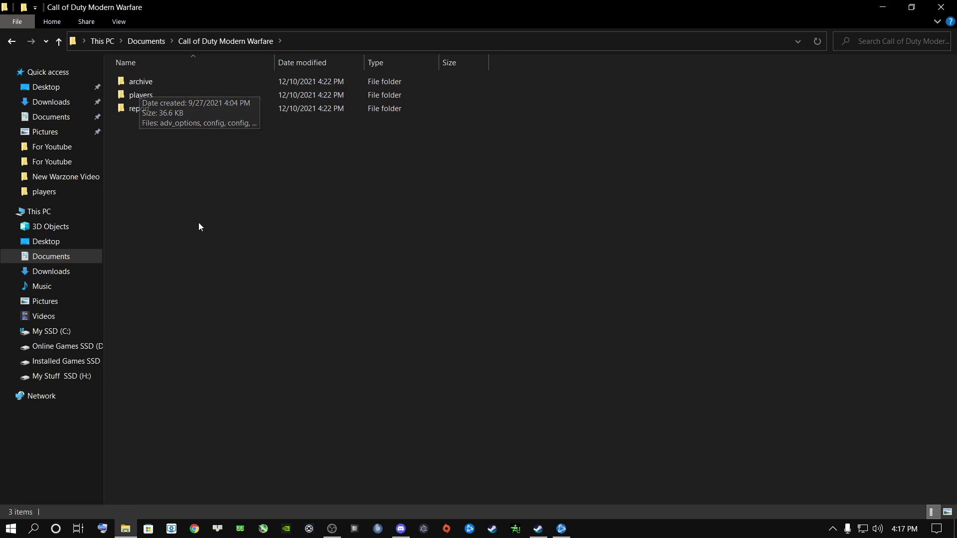
Try to rename the Call of Duty Modern Warfare folder in Documents as Call of Duty Modern Warfare 1, restore its name, and close the window.
{"action": "left_click", "coordinate": [12, 42]}
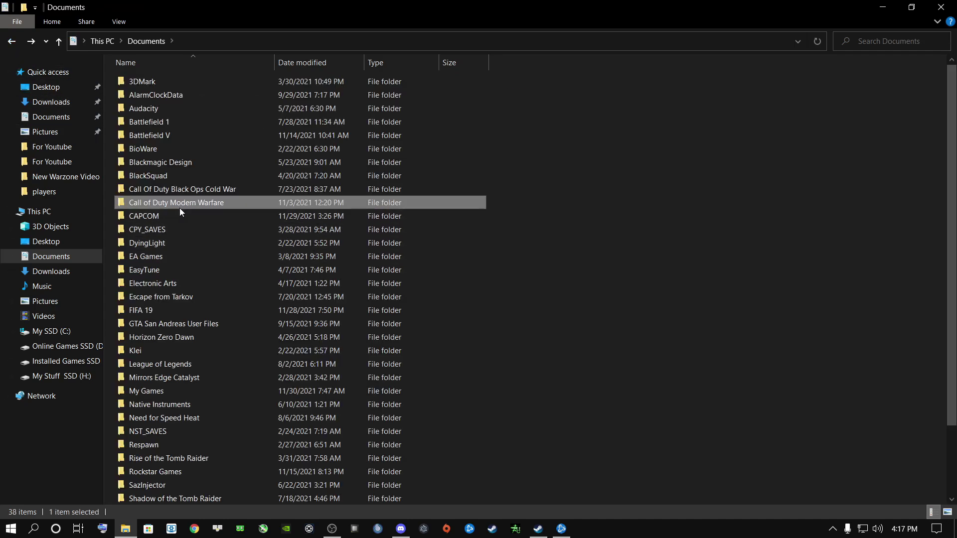
{"action": "right_click", "coordinate": [166, 202]}
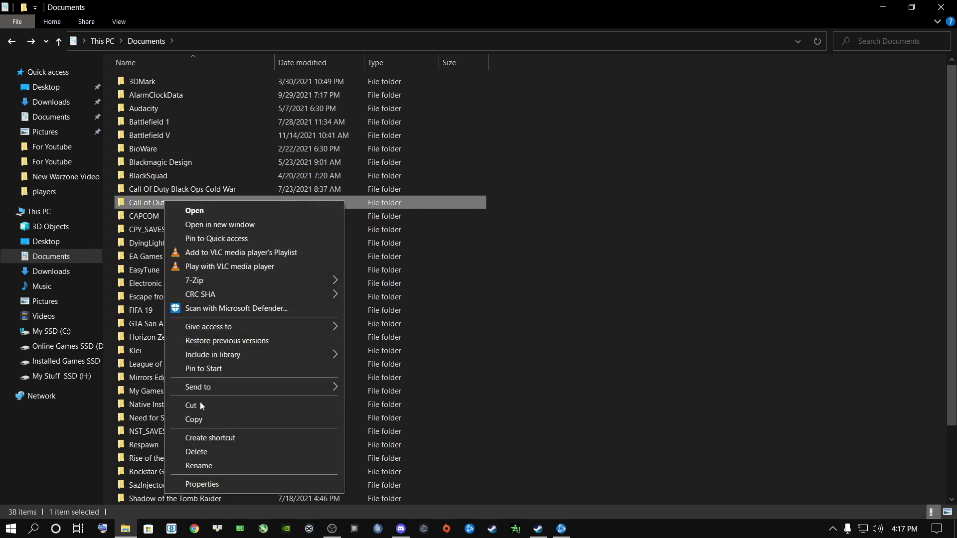
{"action": "left_click", "coordinate": [245, 465]}
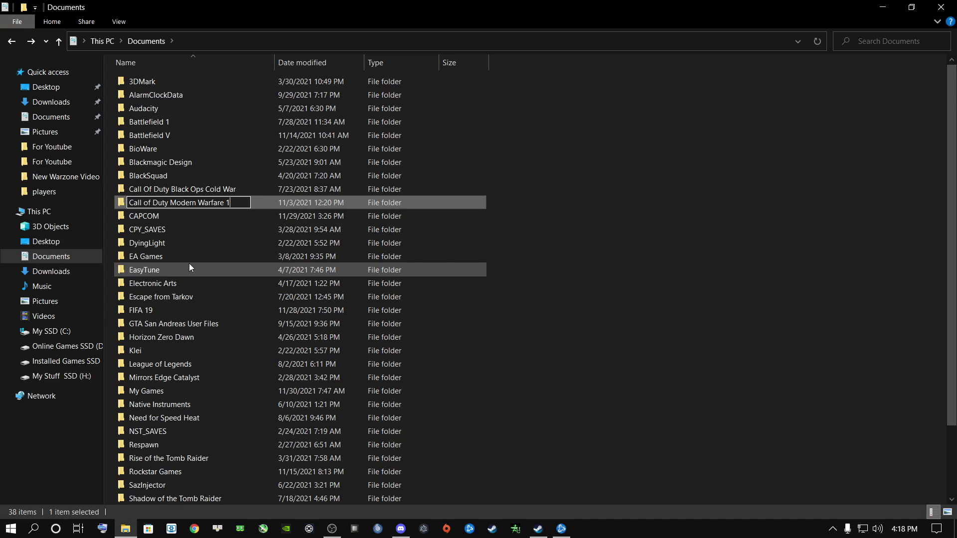
{"action": "key", "text": "BackSpace"}
{"action": "left_click", "coordinate": [782, 324]}
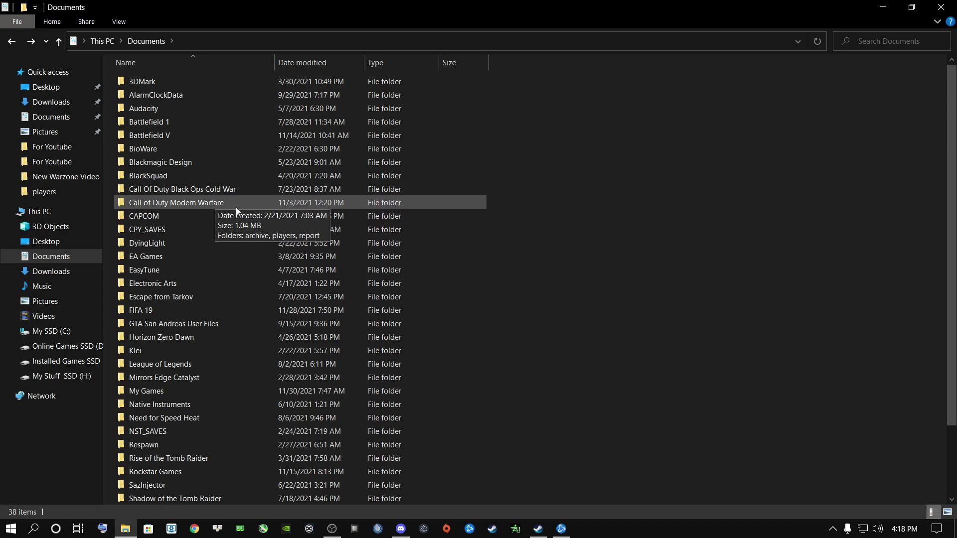
{"action": "left_click", "coordinate": [940, 7]}
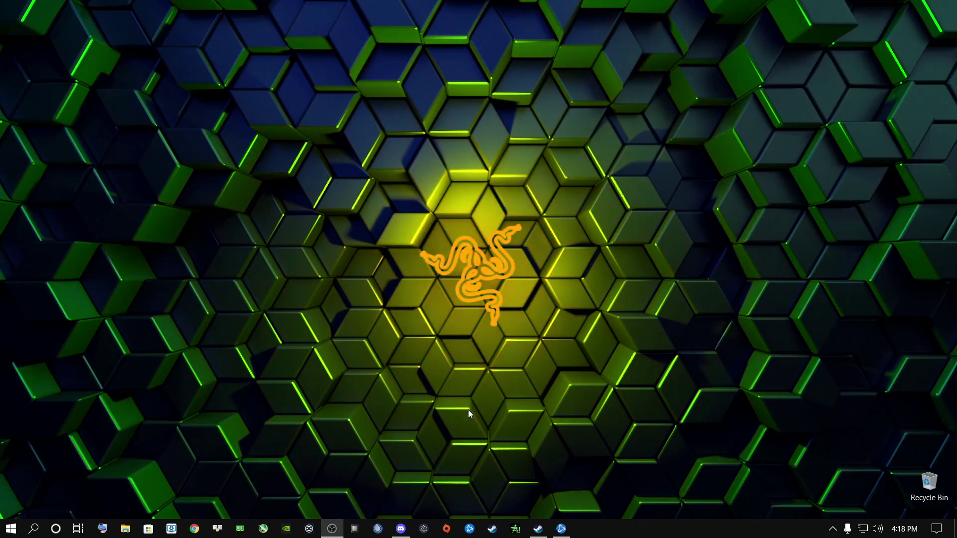
{"action": "left_click", "coordinate": [561, 528]}
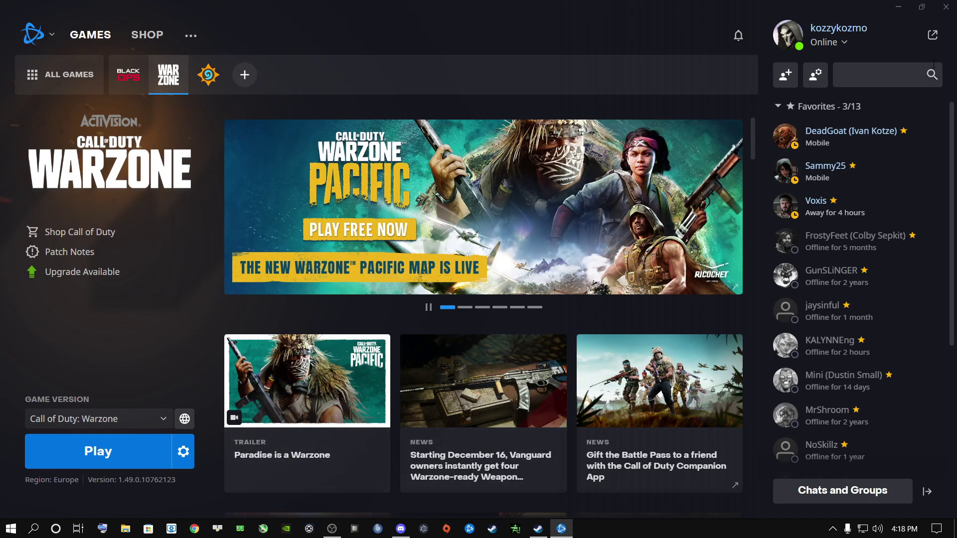
{"action": "left_click", "coordinate": [898, 6]}
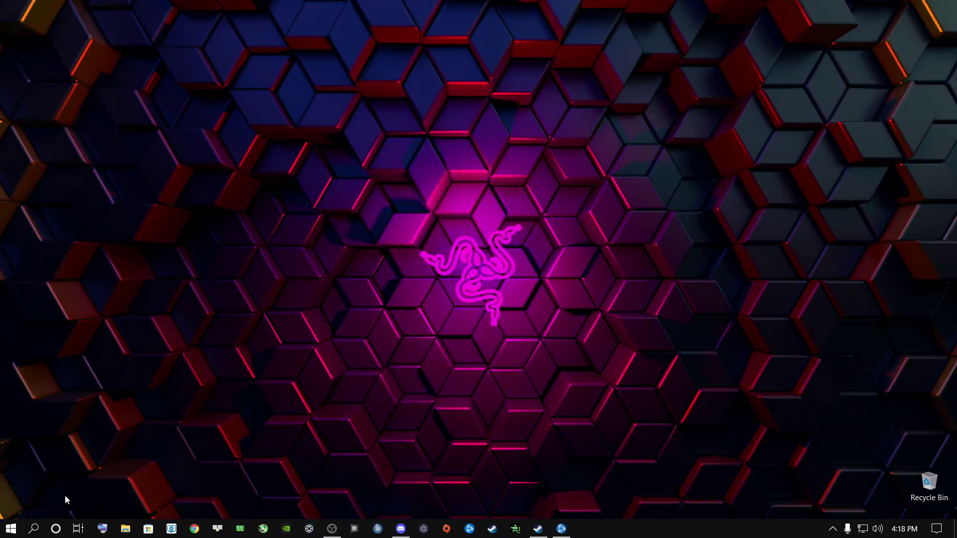
Find Command Prompt through Windows search with "cmd" and run it as administrator.
{"action": "left_click", "coordinate": [34, 531]}
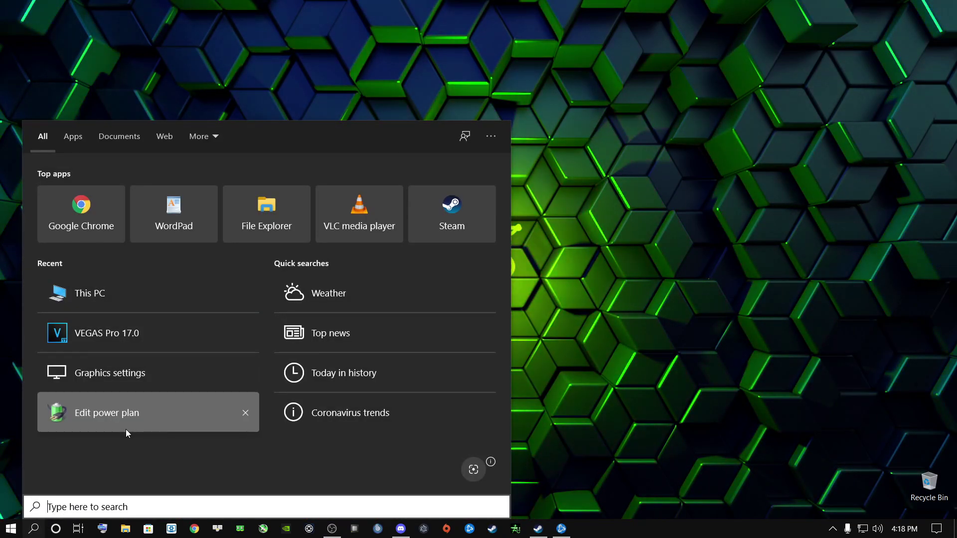
{"action": "type", "text": "cmd"}
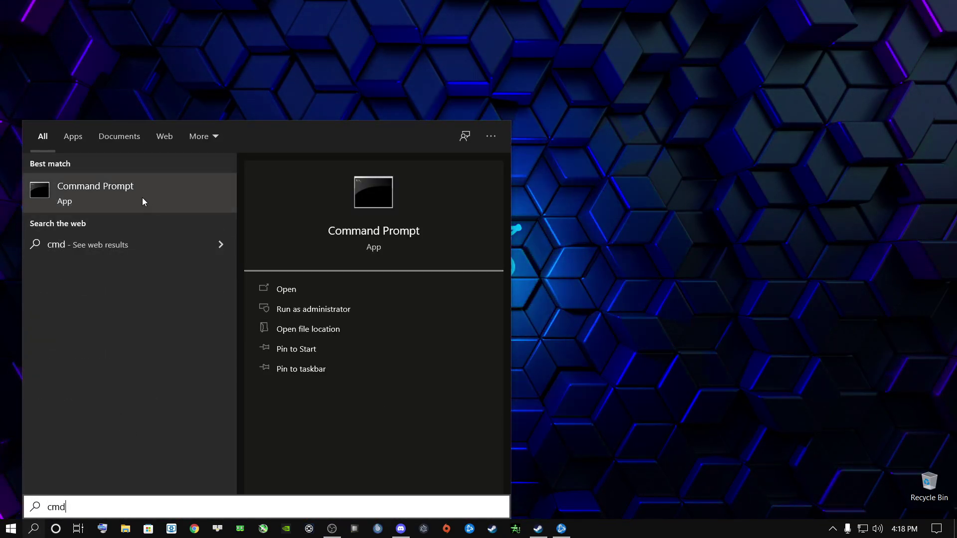
{"action": "right_click", "coordinate": [103, 190]}
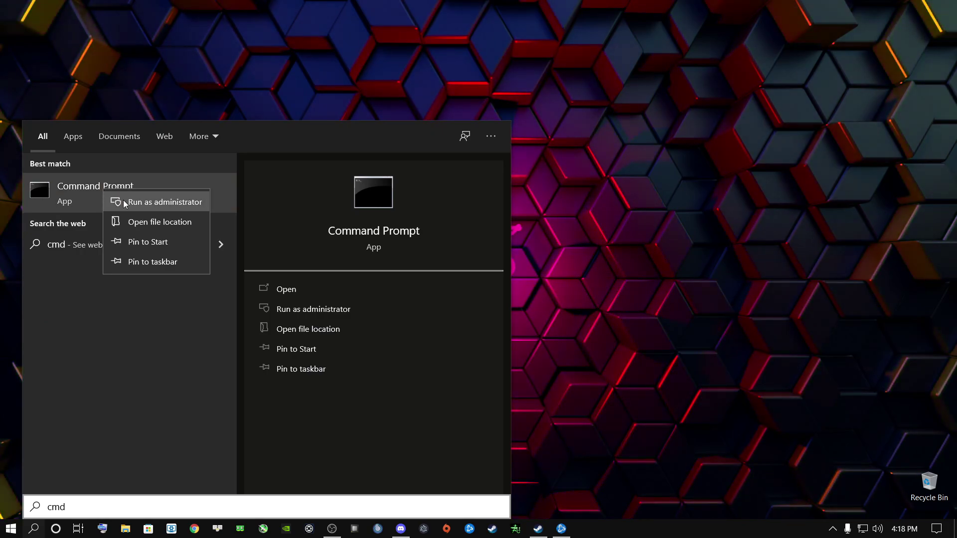
{"action": "left_click", "coordinate": [123, 201]}
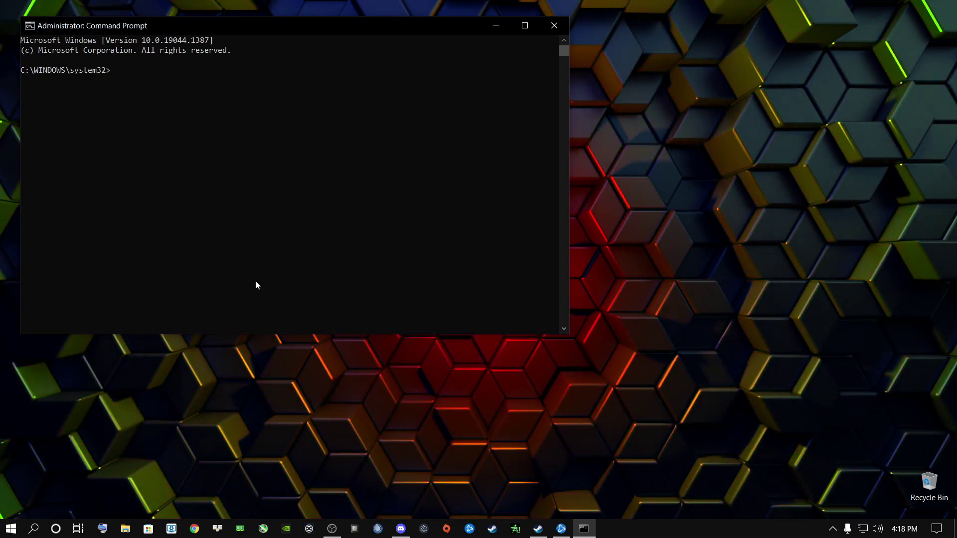
Run the system file check with the command sfc /scannow in the administrator Command Prompt.
{"action": "type", "text": "s"}
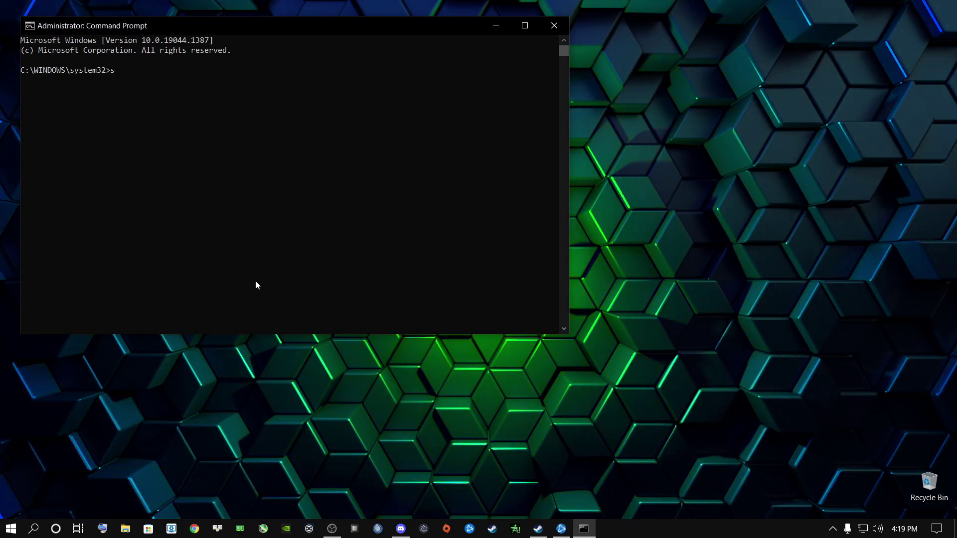
{"action": "type", "text": "fc "}
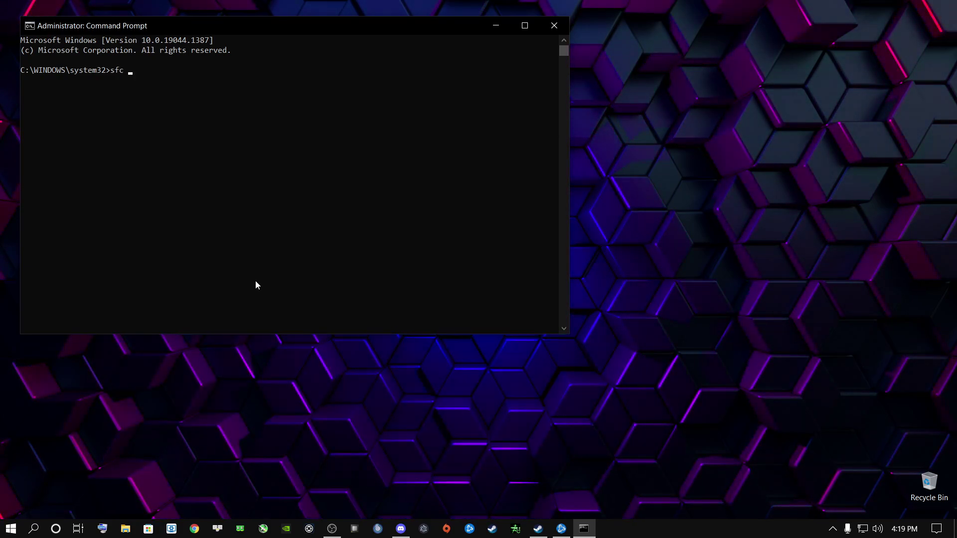
{"action": "type", "text": "/scan"}
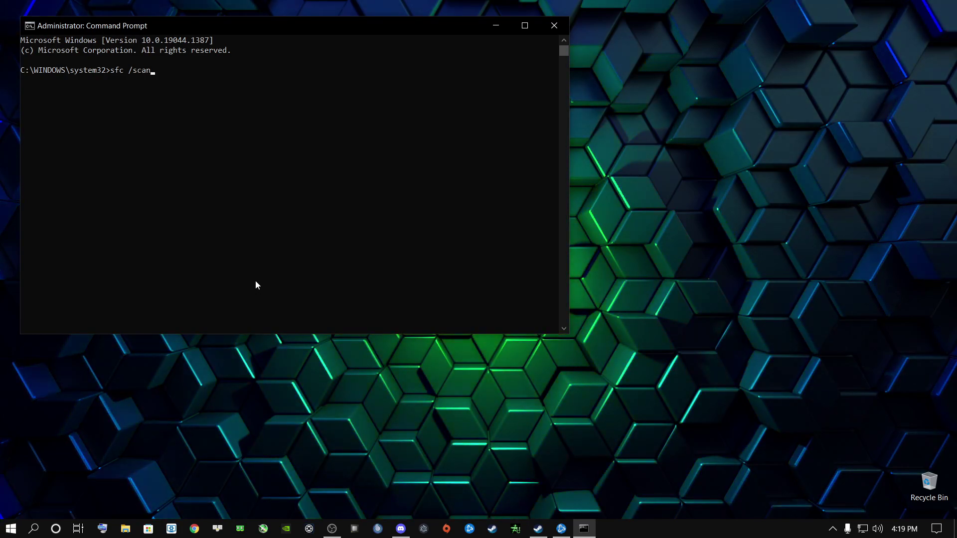
{"action": "type", "text": "now"}
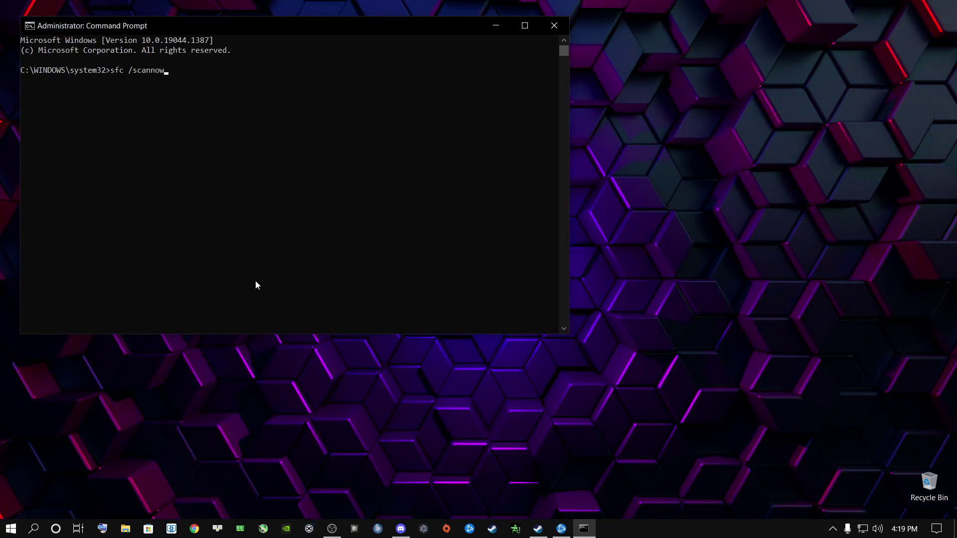
{"action": "key", "text": "Return"}
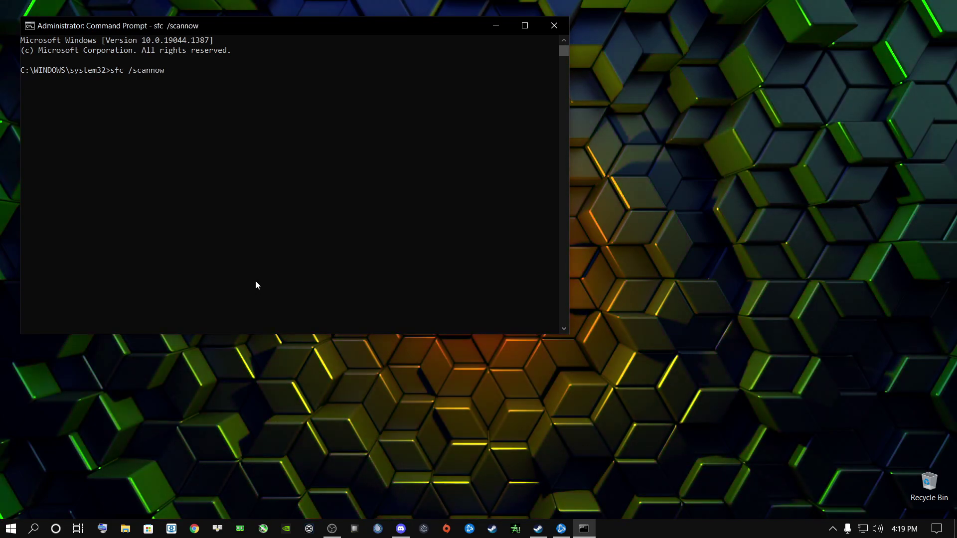